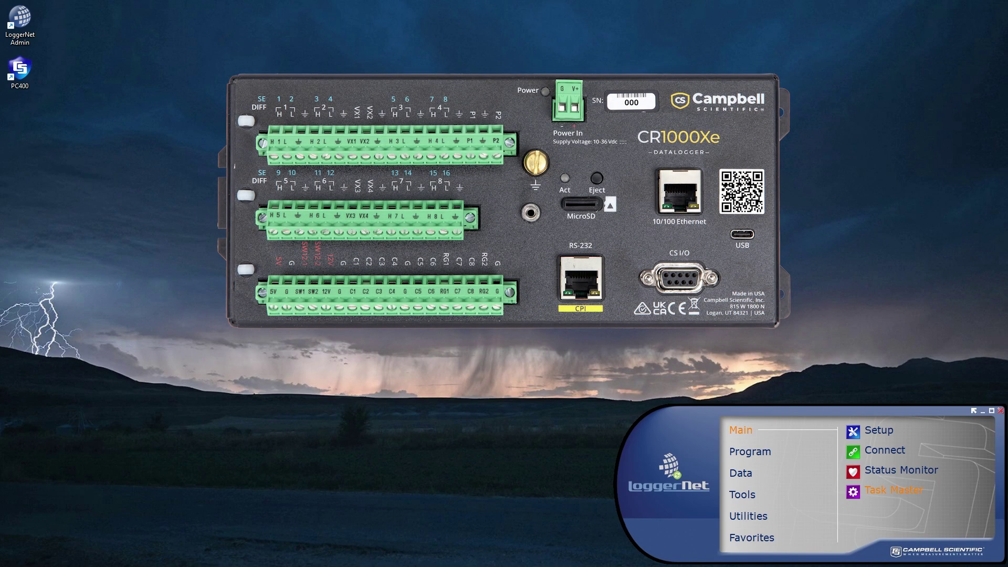
- Switch from the LoggerNet launcher to the campbellsci.com home page in the browser
mouse_move(732, 455)
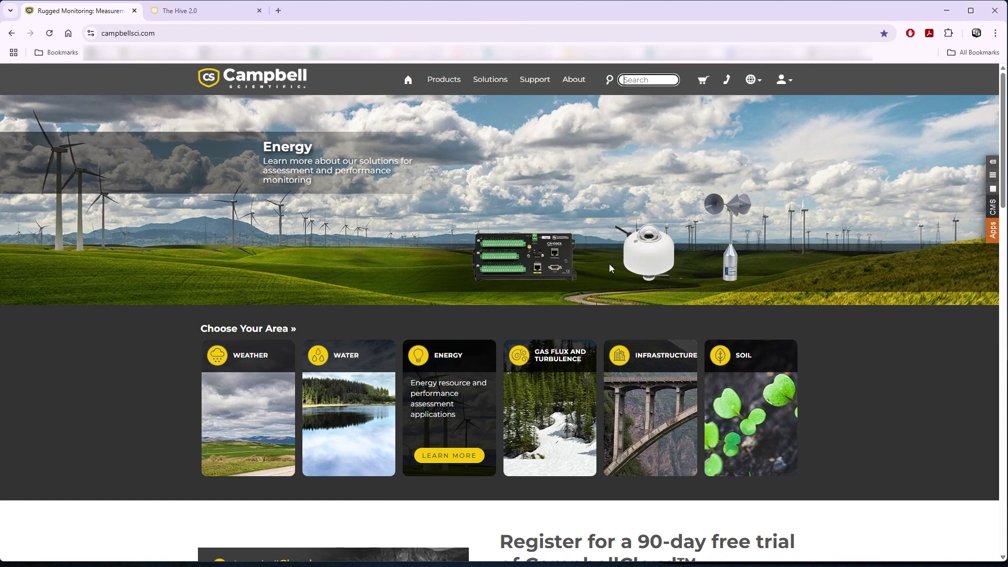
- Go to the Support Downloads page on the Campbell Scientific website
click(784, 80)
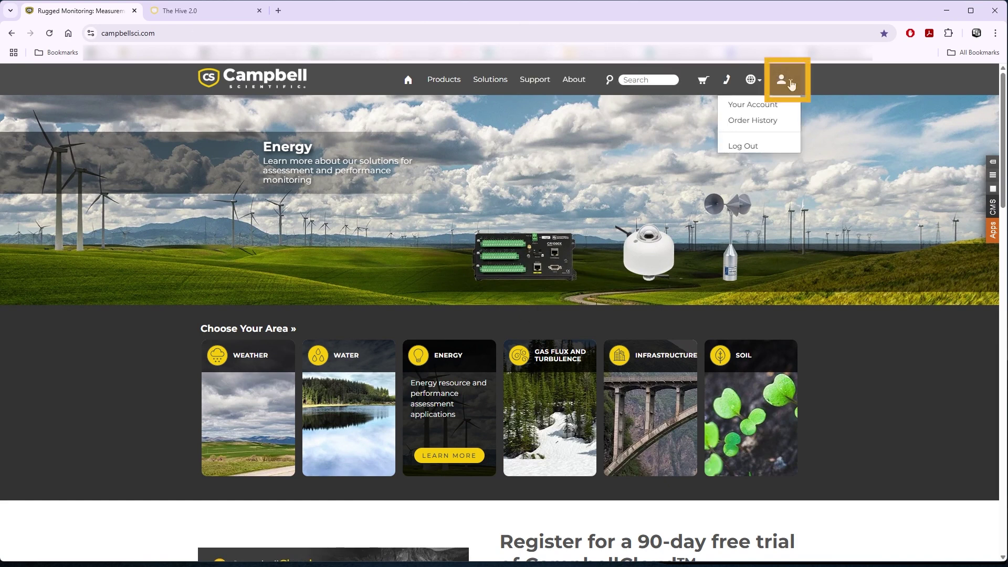
click(791, 85)
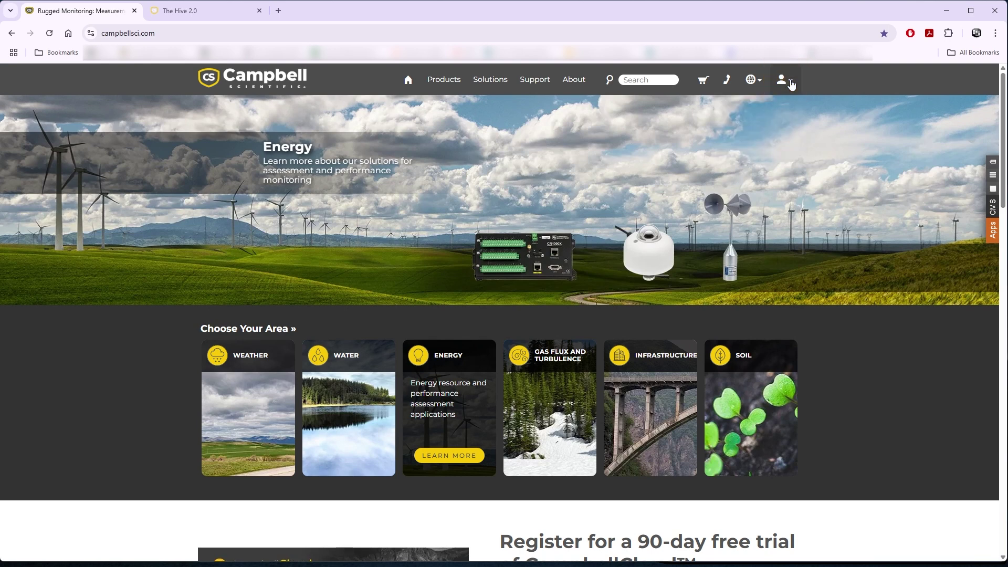
click(540, 83)
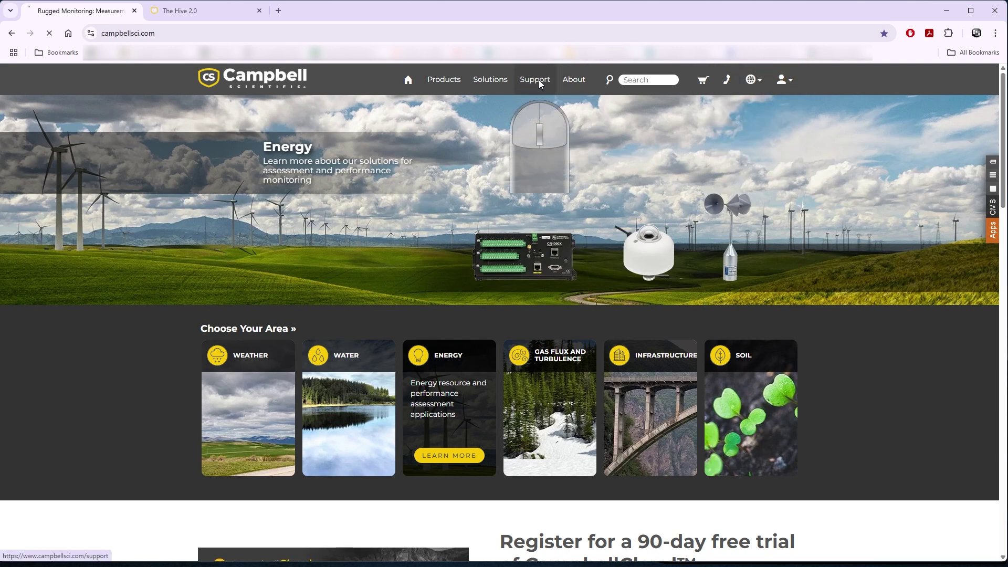
click(592, 161)
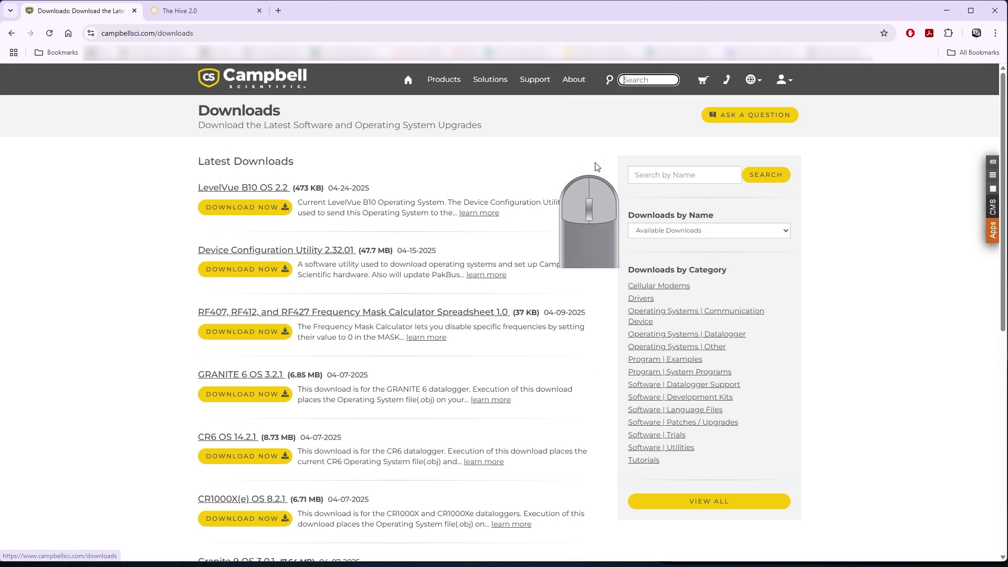
- List the Datalogger operating systems, close The Hive 2.0 tab, and download CR1000X(e) OS 8.2.1
click(654, 337)
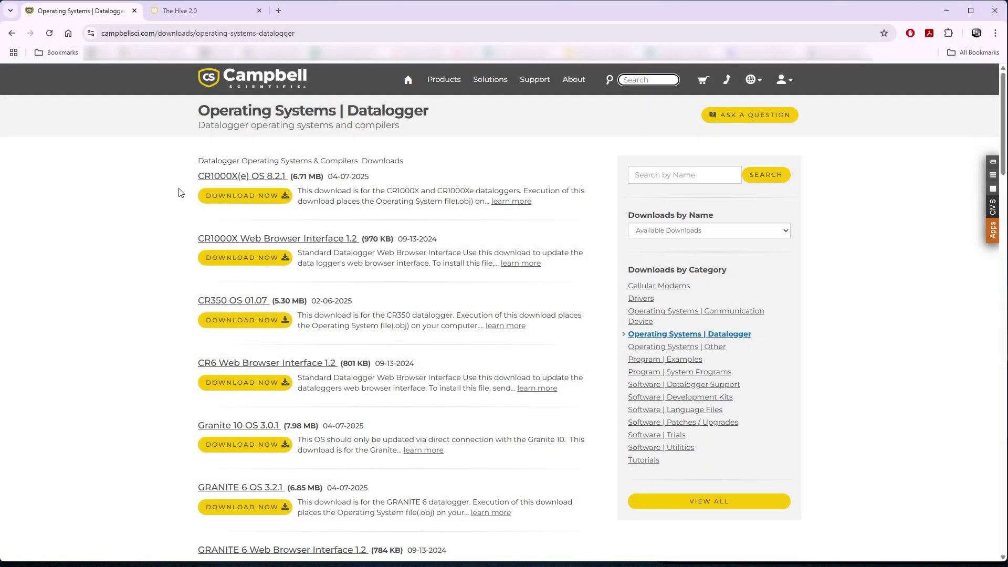
click(259, 10)
click(233, 196)
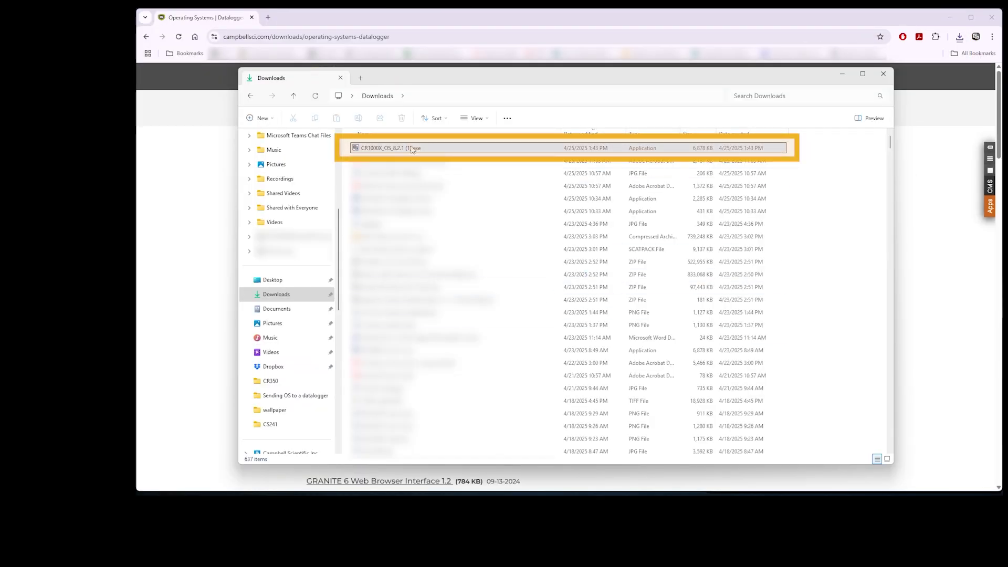
- Run the CR1000X OS 8.2.1 installer and open C:\Campbellsci\Lib\OperatingSystems to find CR1000X.8.2.1.obj
click(413, 149)
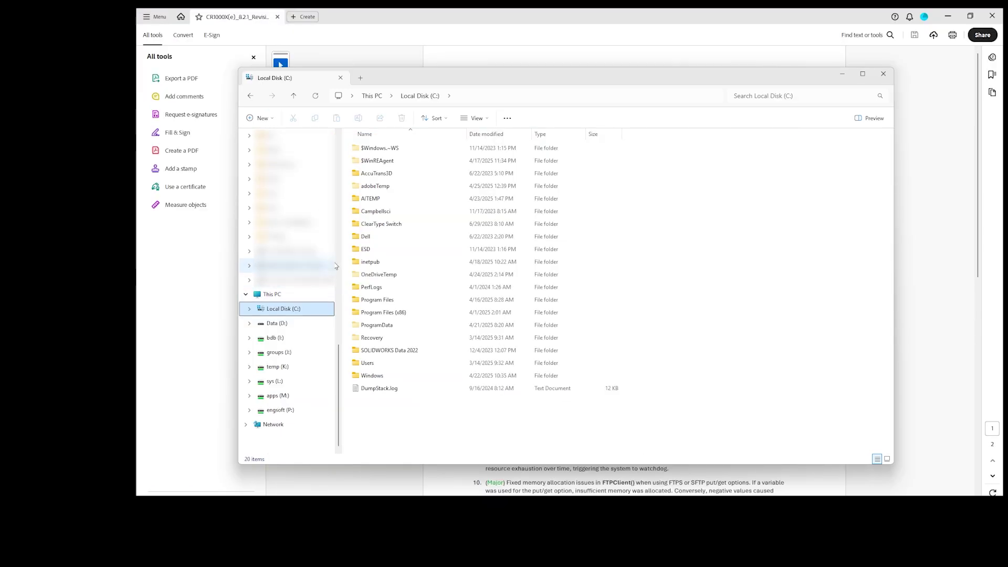
double_click(366, 213)
double_click(367, 237)
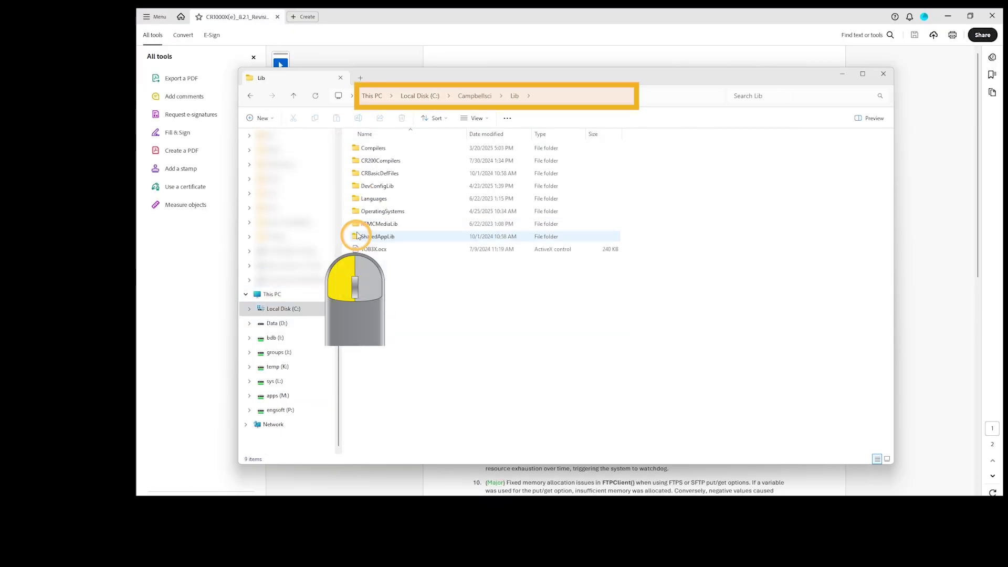
double_click(372, 215)
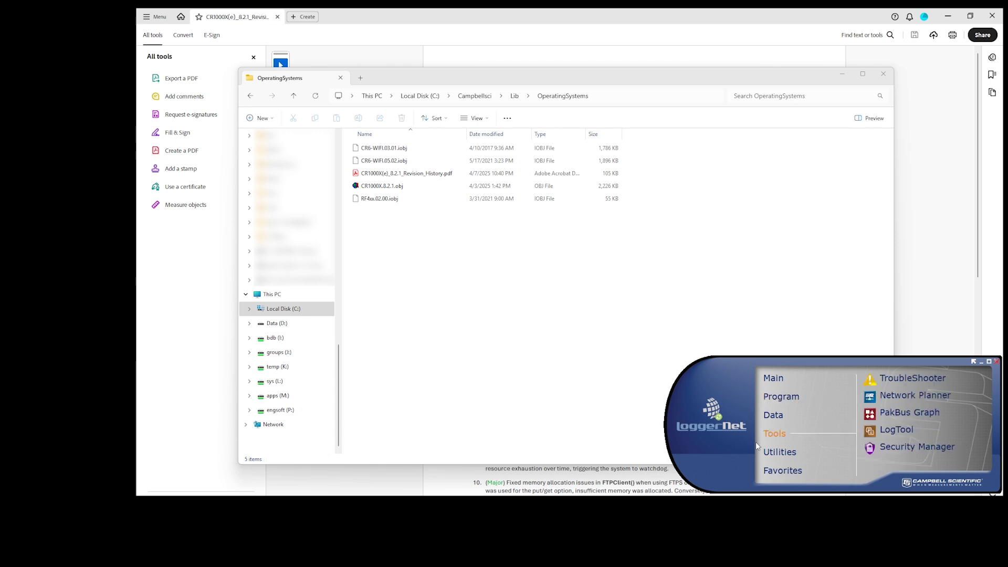
- Launch Device Configuration Utility and connect to the CR1000X on COM4, which reports OS 8.01.00
mouse_move(766, 454)
click(870, 381)
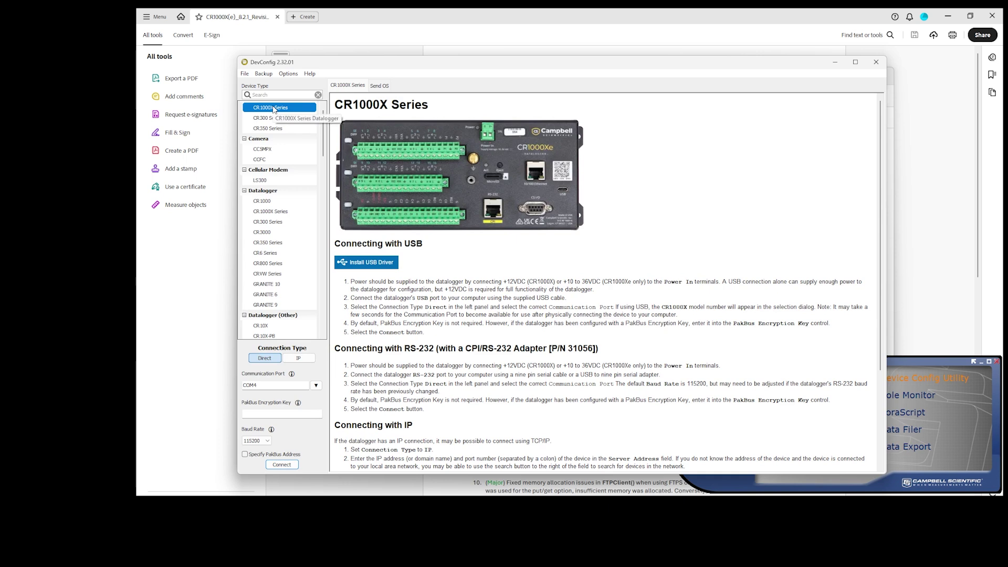
click(379, 87)
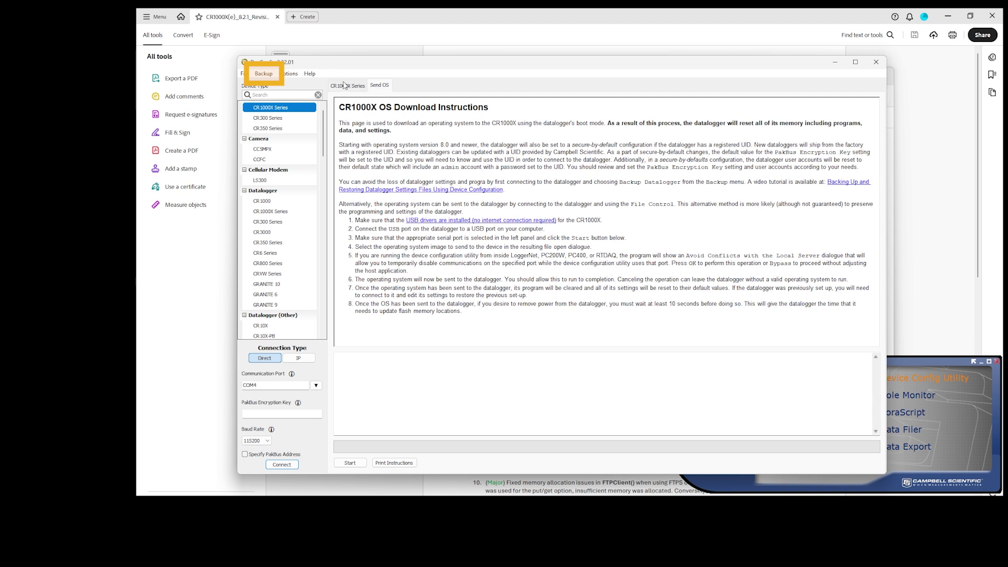
click(272, 77)
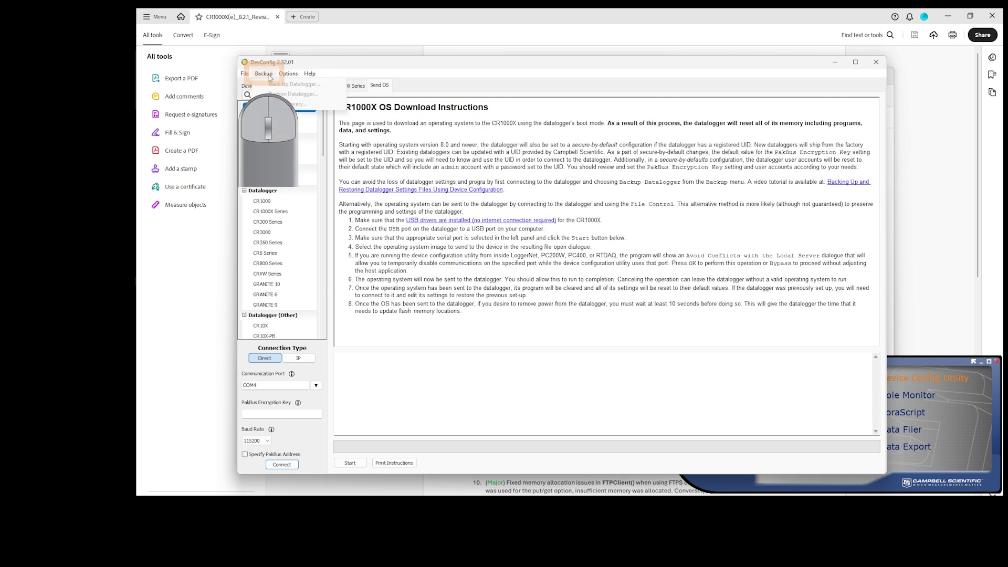
click(311, 74)
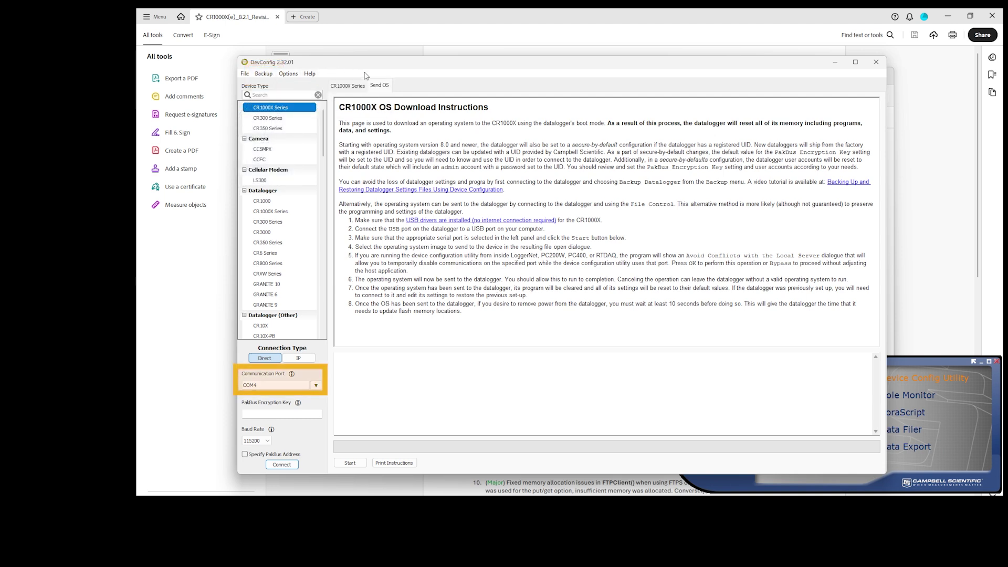
click(485, 367)
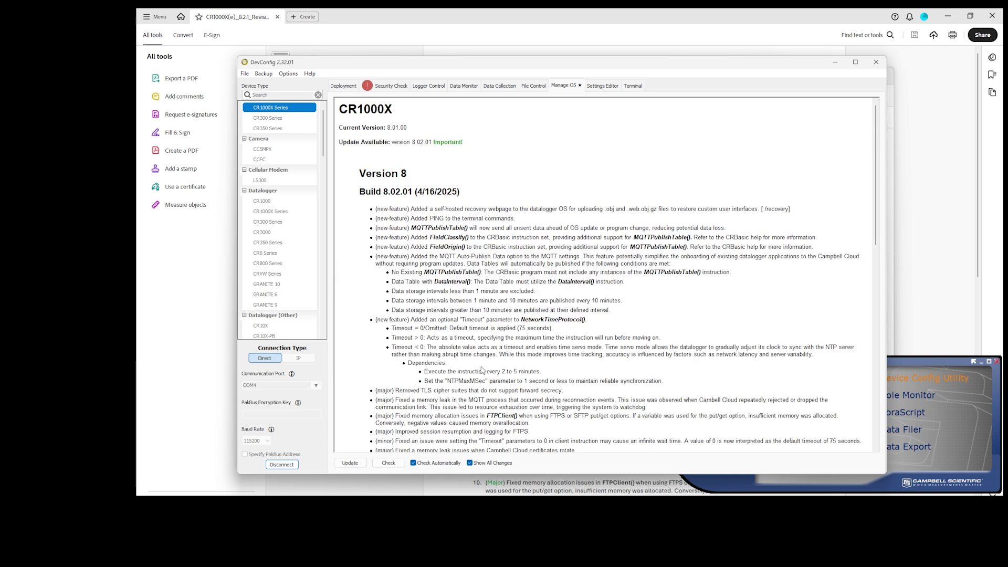
- Back up the CR1000X settings and all 11 CPU program files to a ZIP
click(264, 73)
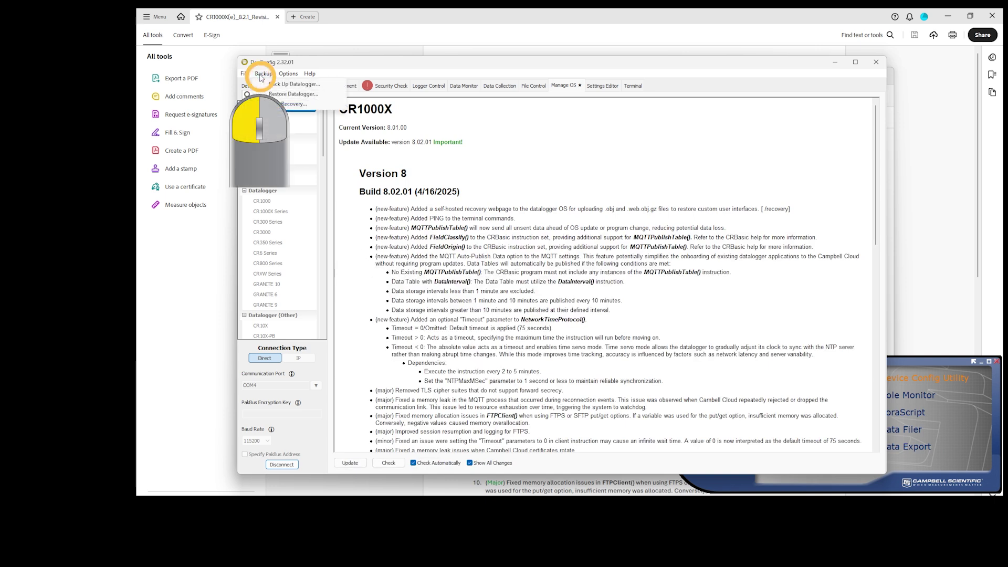
click(283, 85)
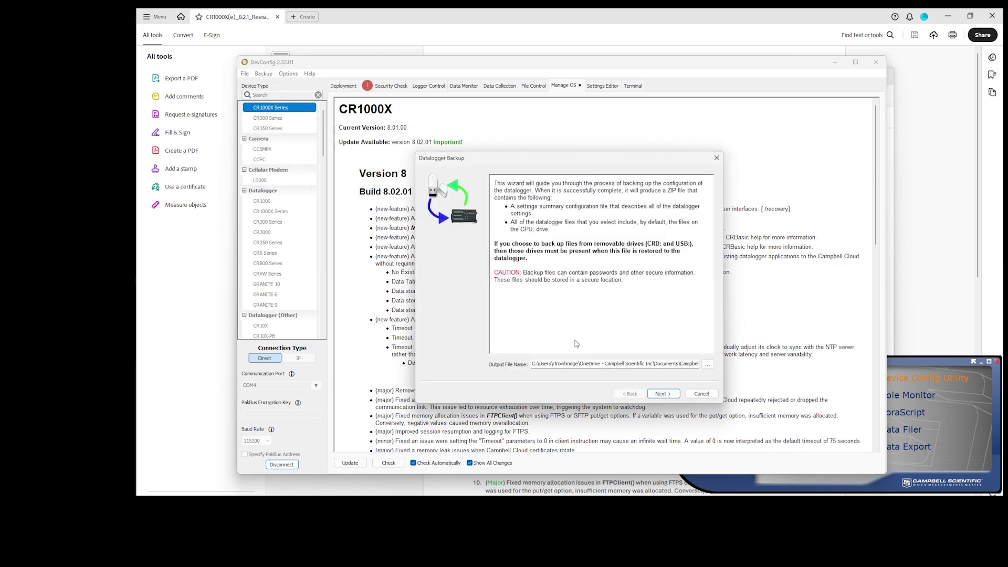
click(662, 394)
click(657, 394)
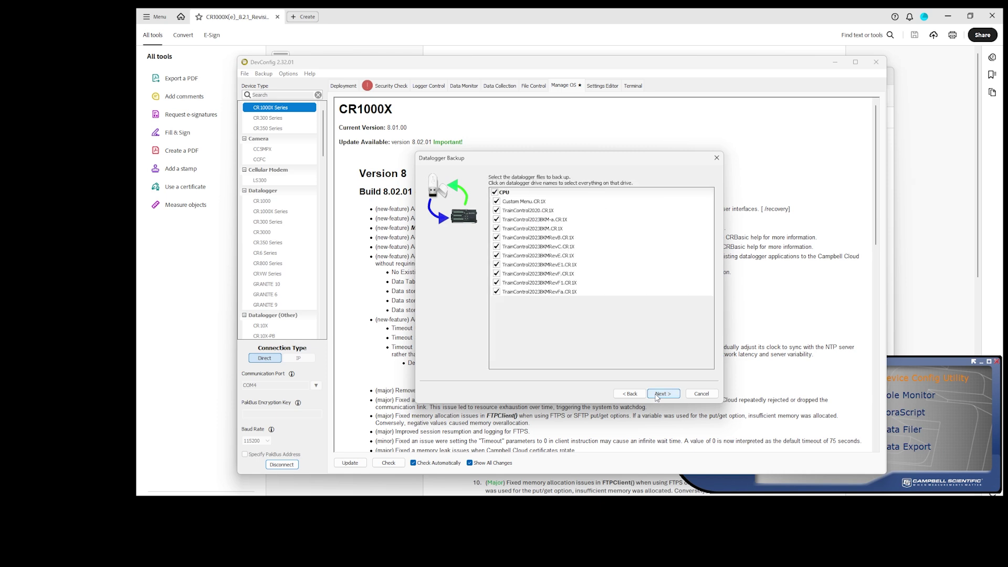
click(657, 395)
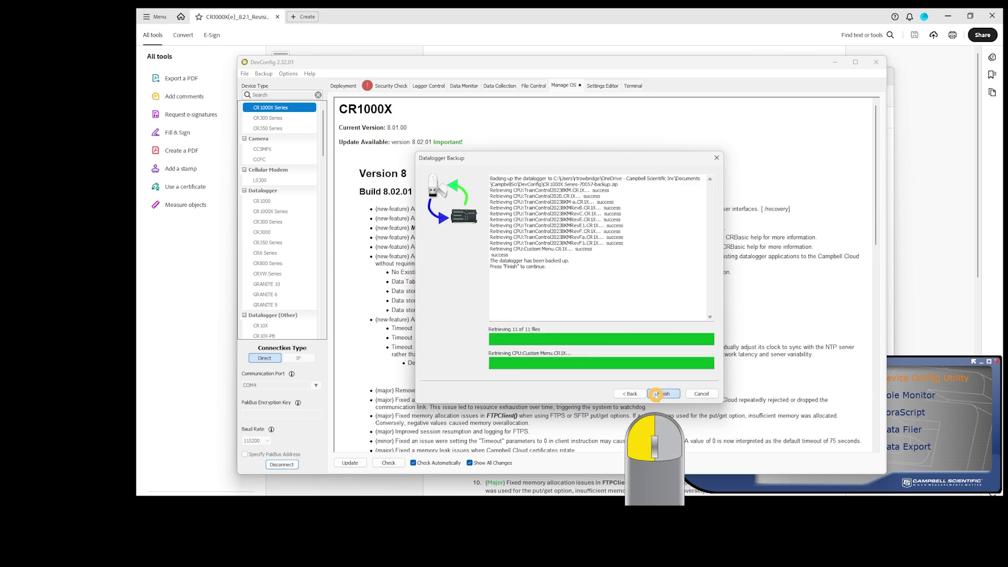
click(656, 395)
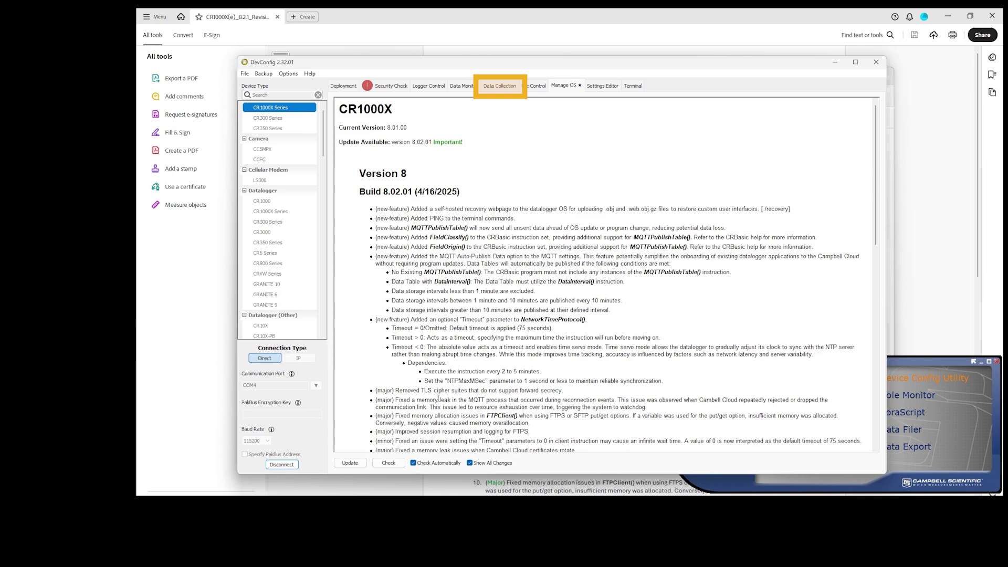
- Disconnect from the CR1000X and show the CR1000X OS Download Instructions
click(289, 466)
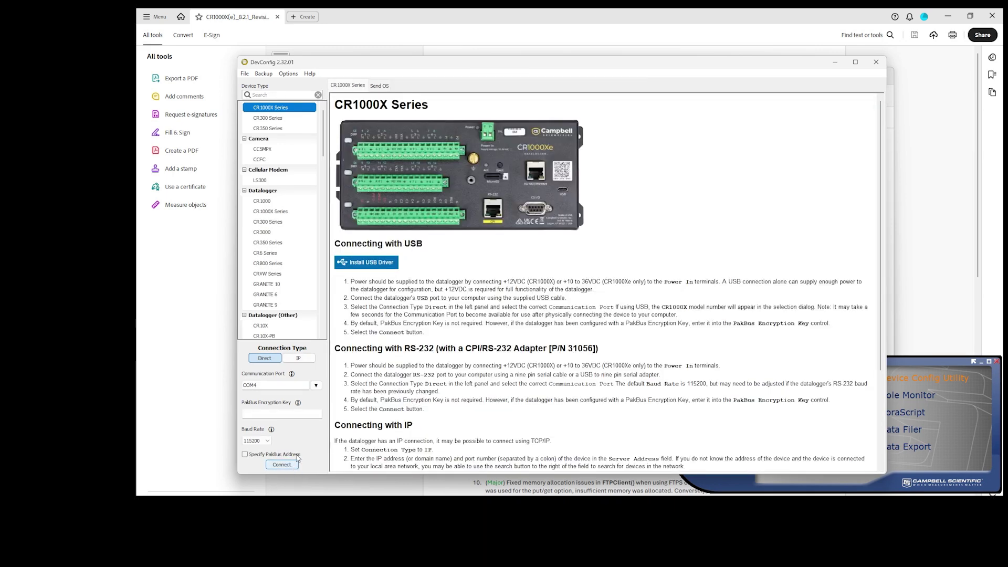
click(382, 86)
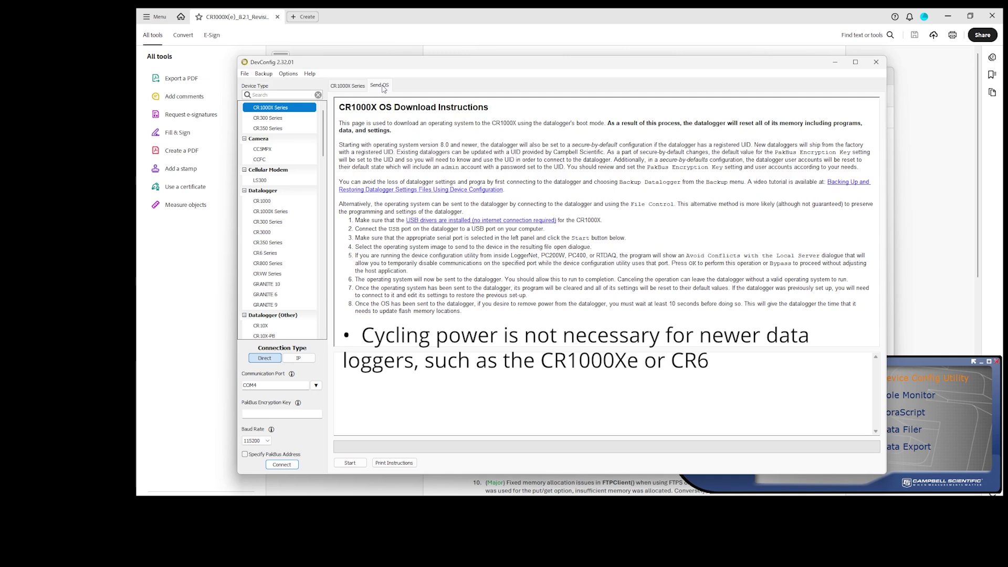
- Select C:\Campbellsci\Lib\OperatingSystems\CR1000X.8.2.1.obj as the operating system to send
click(353, 463)
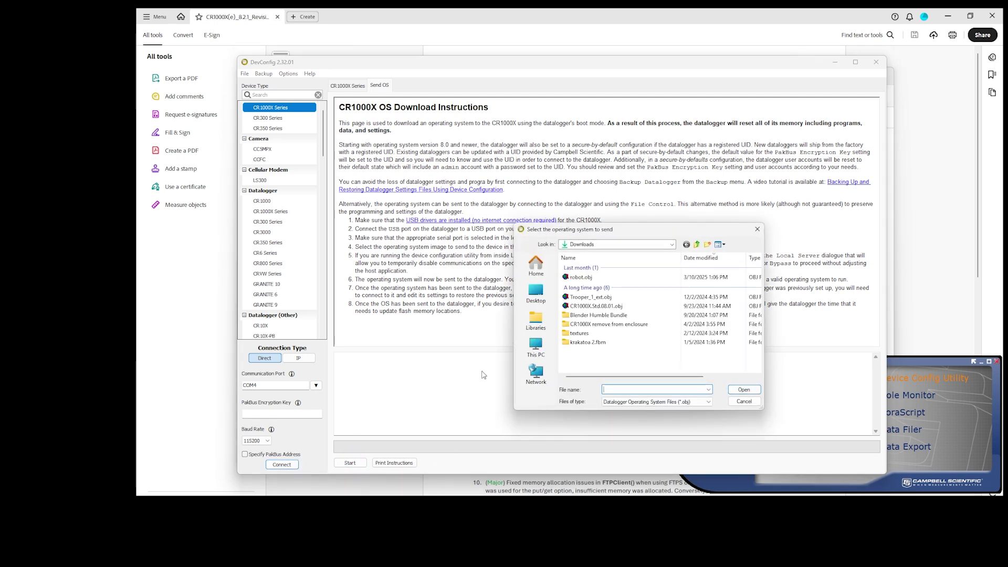
click(535, 345)
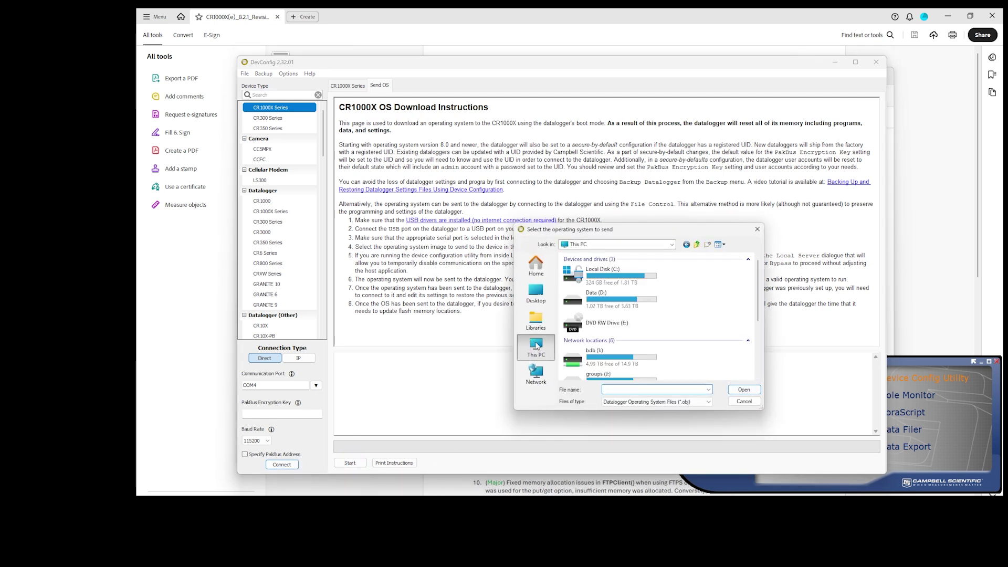
double_click(604, 276)
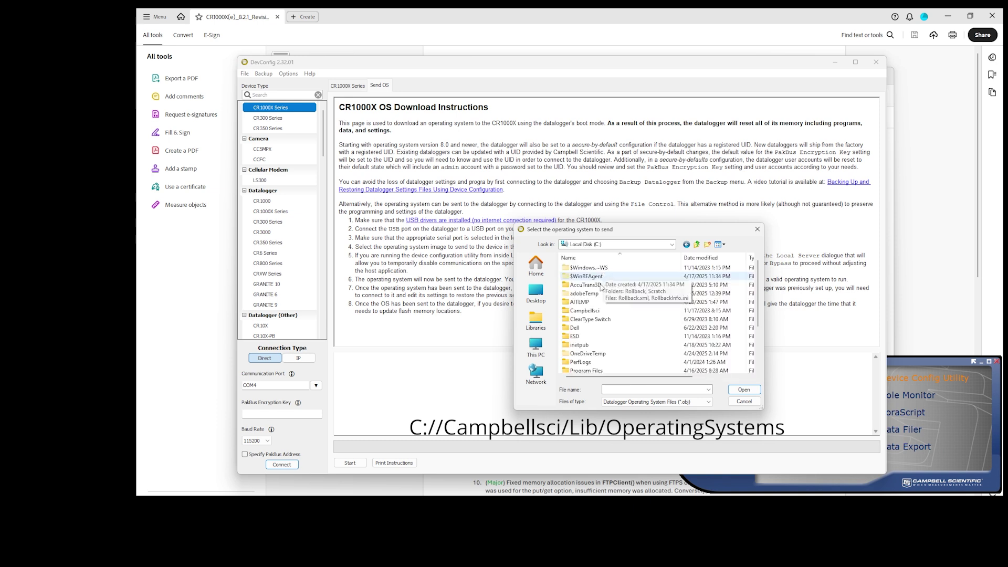
click(590, 313)
double_click(590, 313)
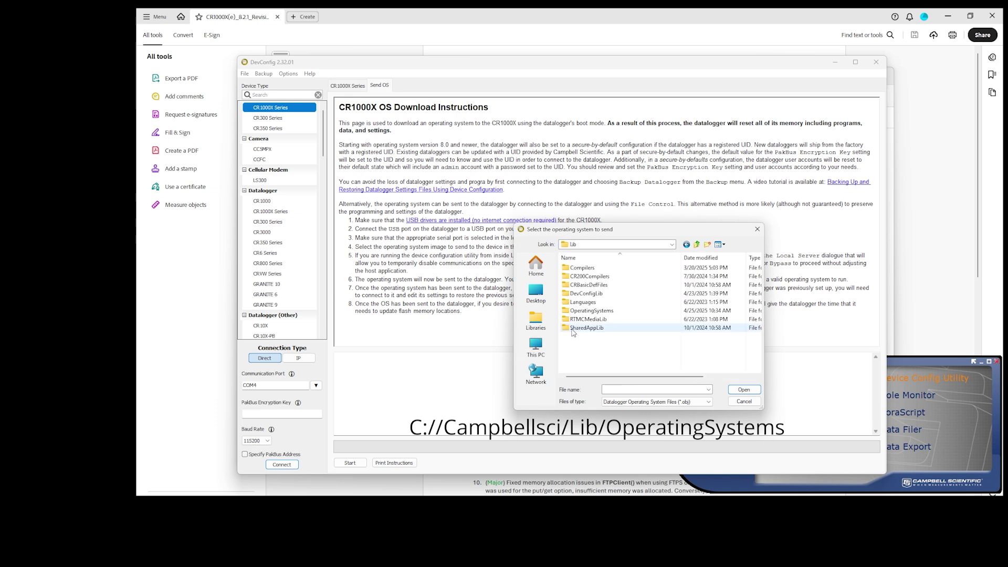
double_click(581, 313)
double_click(579, 312)
click(580, 268)
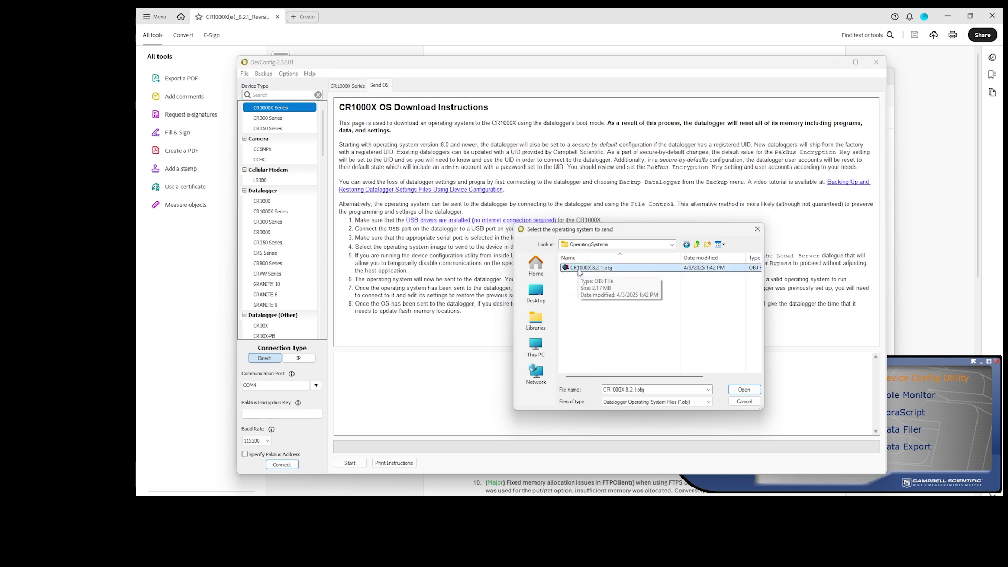
click(741, 391)
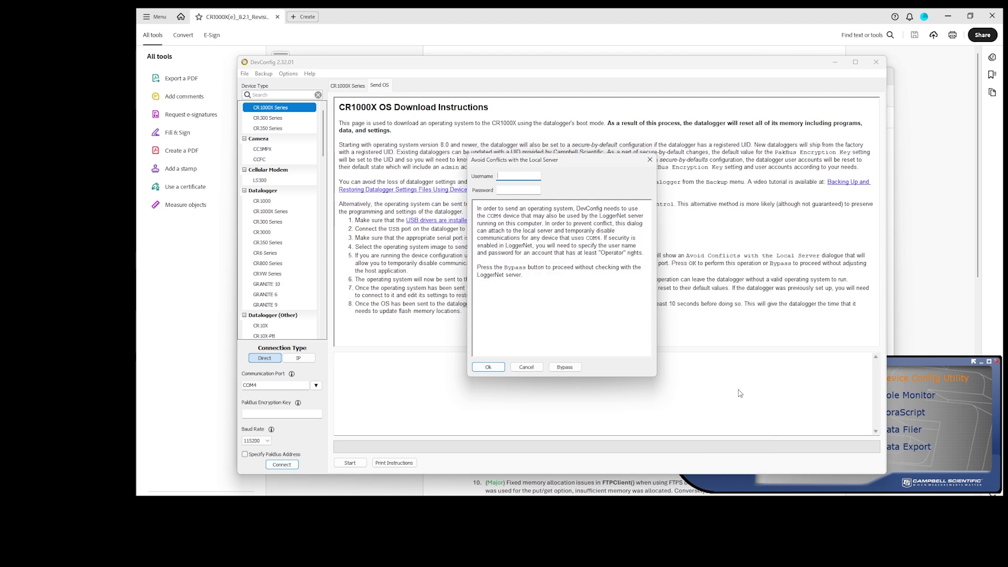
- Send the 8.2.1 OS (2278810 bytes) to the CR1000X and acknowledge the completion notice
click(490, 367)
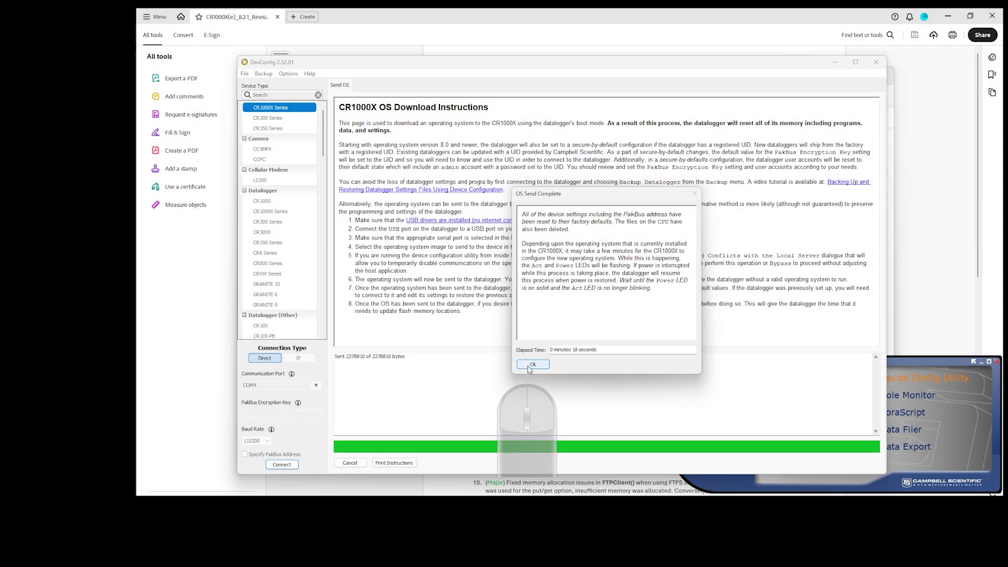
click(528, 365)
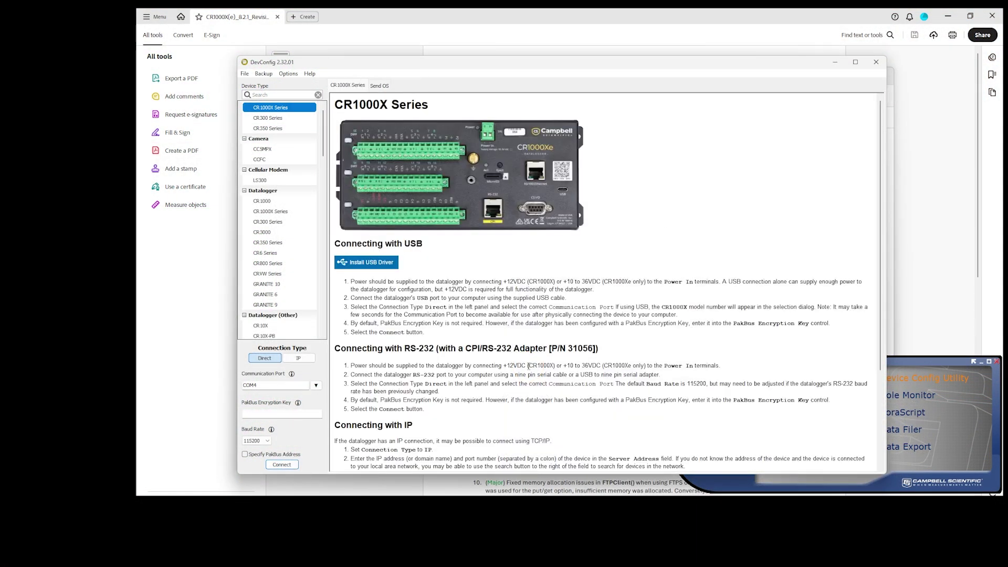
click(291, 465)
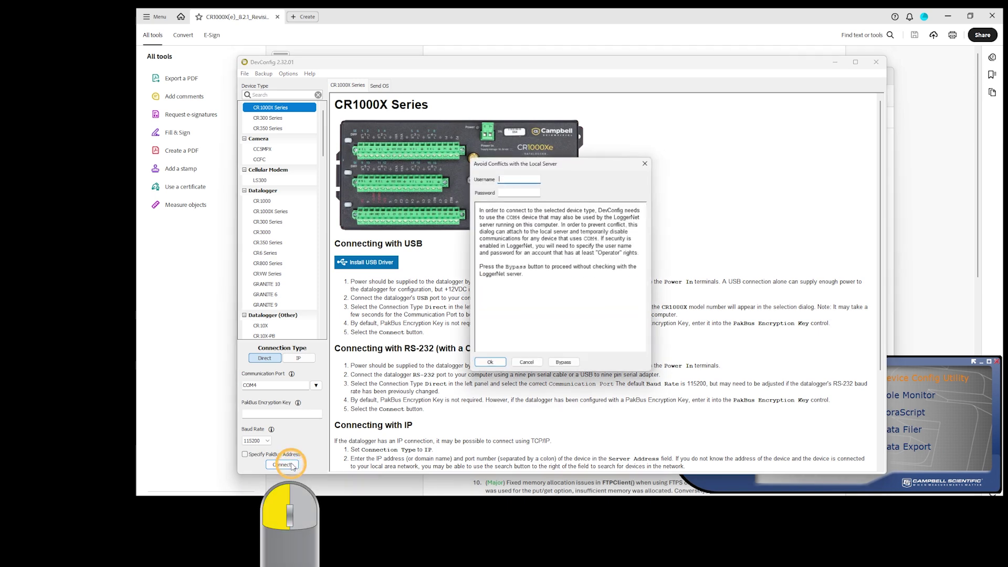
- Reconnect to the CR1000X, now on OS 8.2.1, and start the Datalogger Restore wizard
click(480, 367)
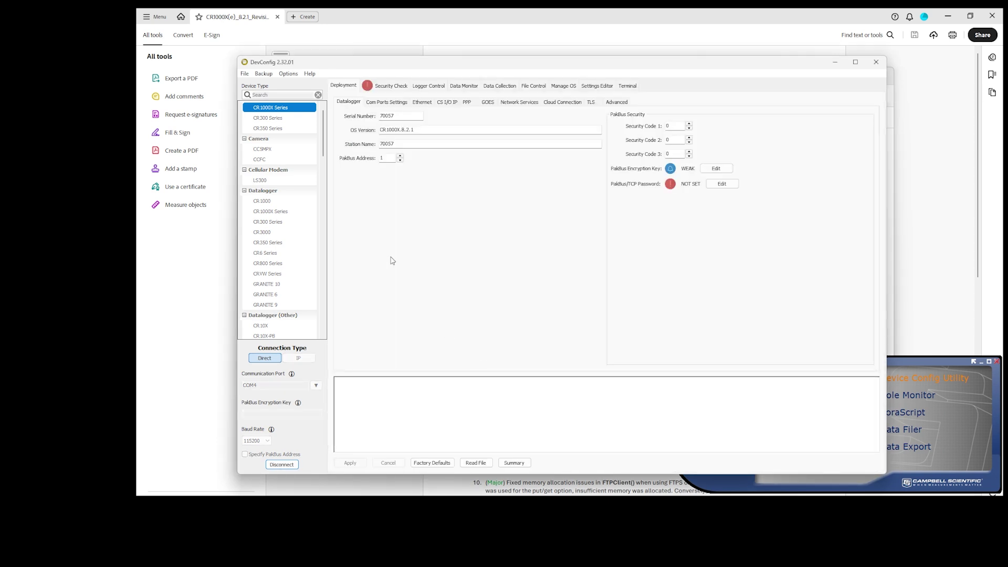
click(264, 74)
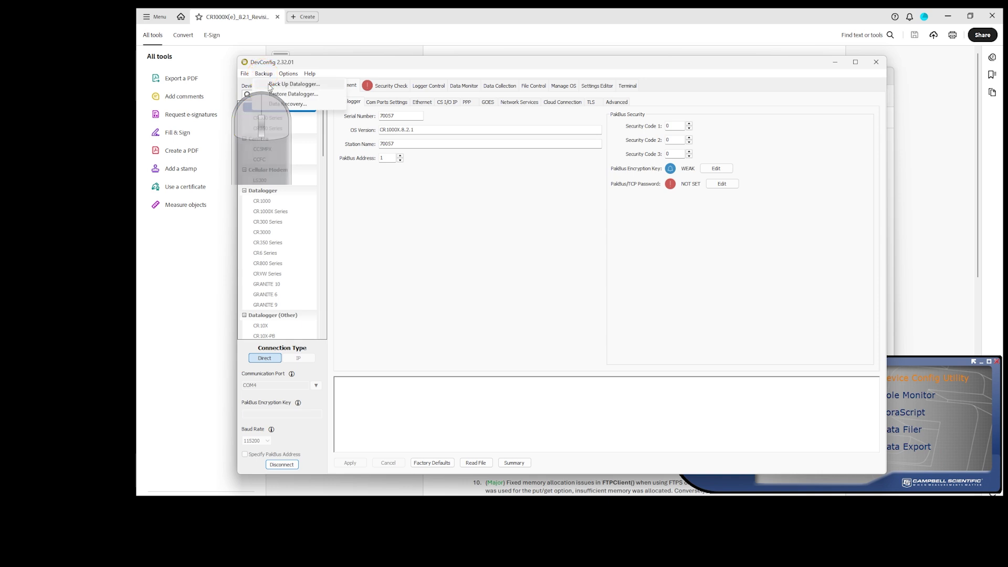
click(277, 95)
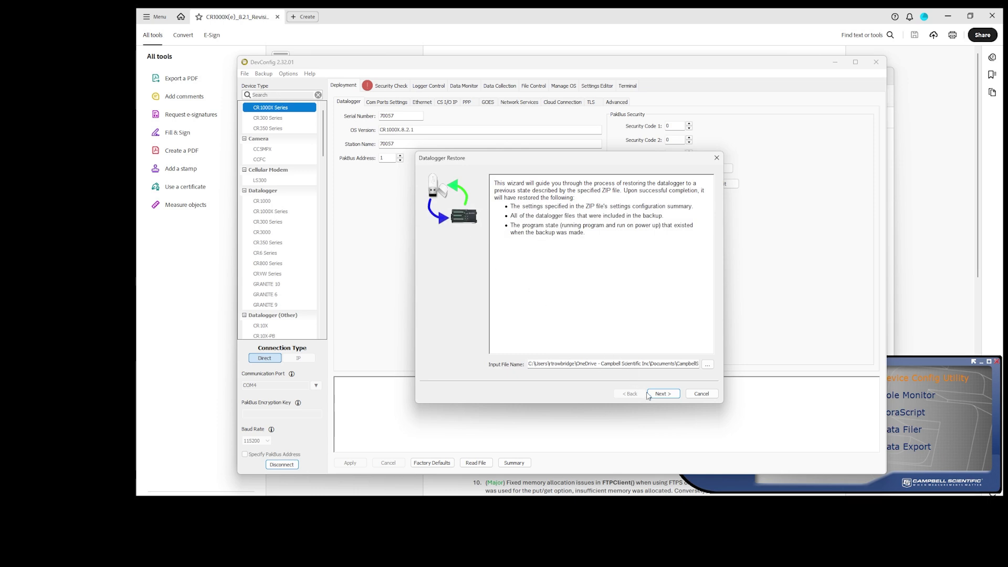
- Restore all backed-up settings and CPU program files to the CR1000X and close the wizard
click(652, 395)
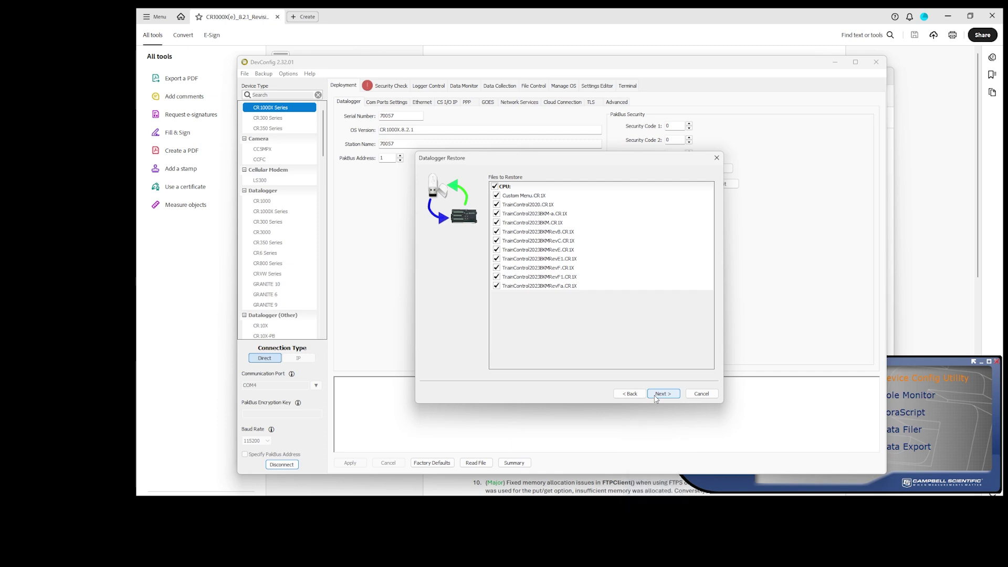
click(655, 398)
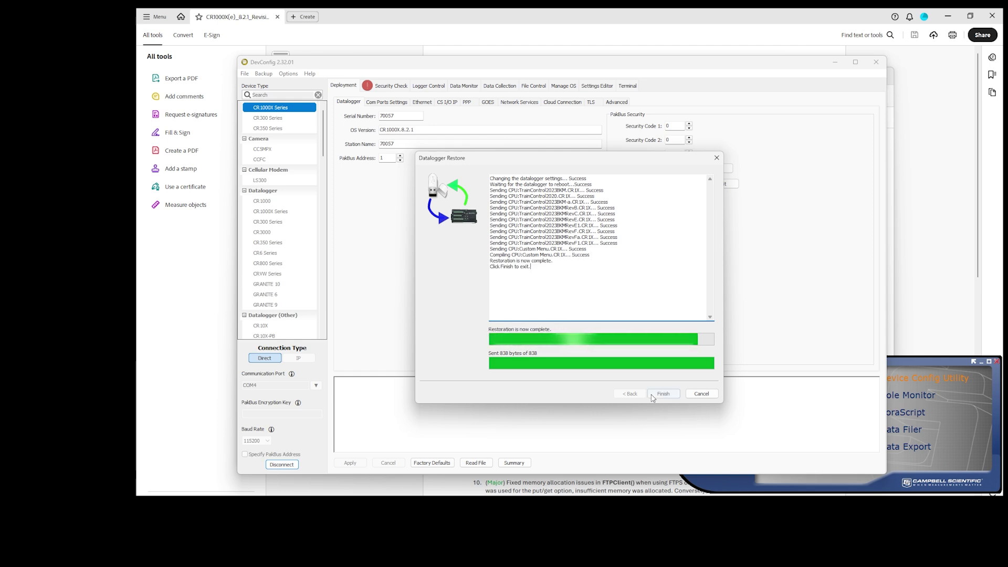
click(653, 398)
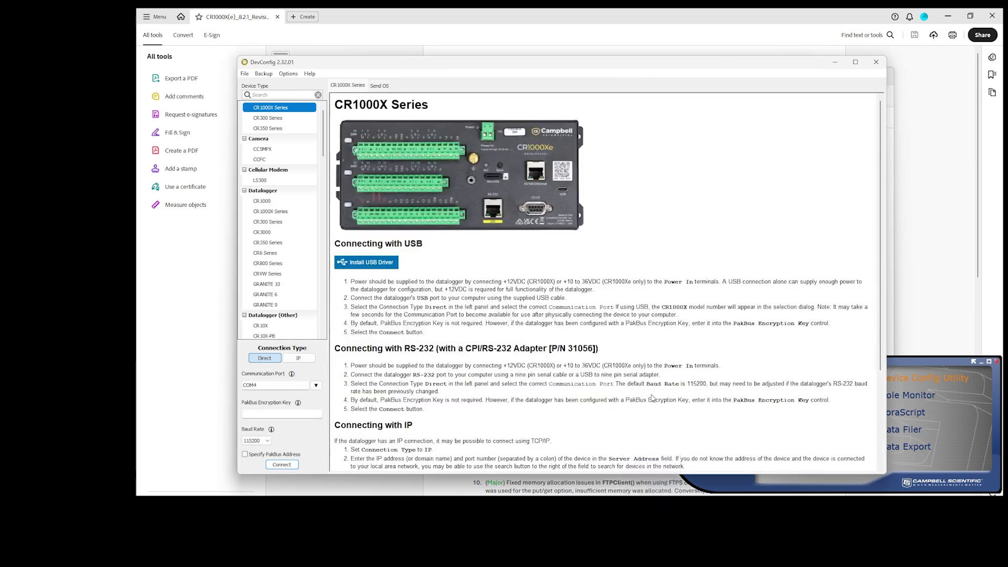
click(281, 464)
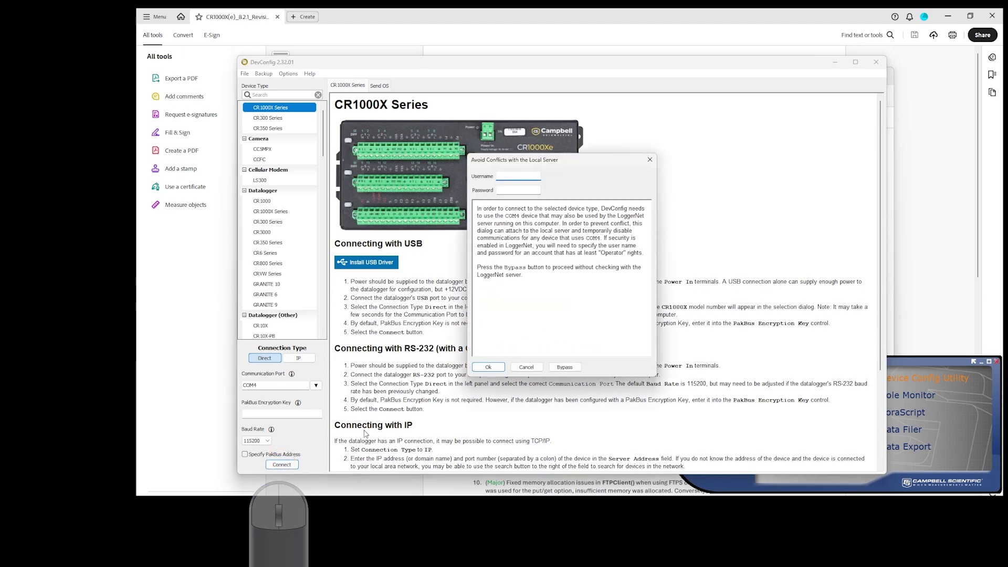
- Reconnect to the CR1000X and list its files, showing Custom Menu.CR1X running and set to run on power-up
click(486, 367)
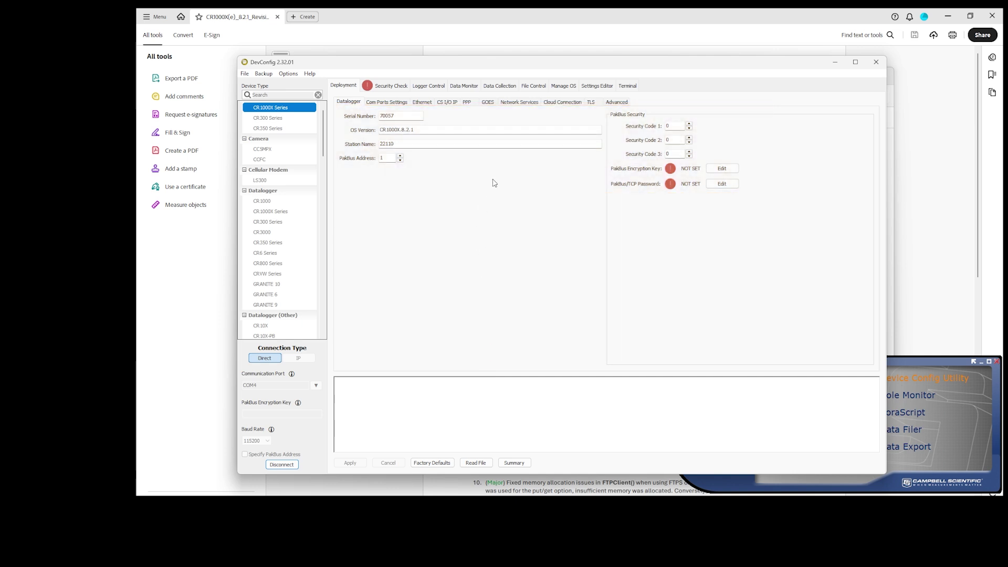
click(533, 86)
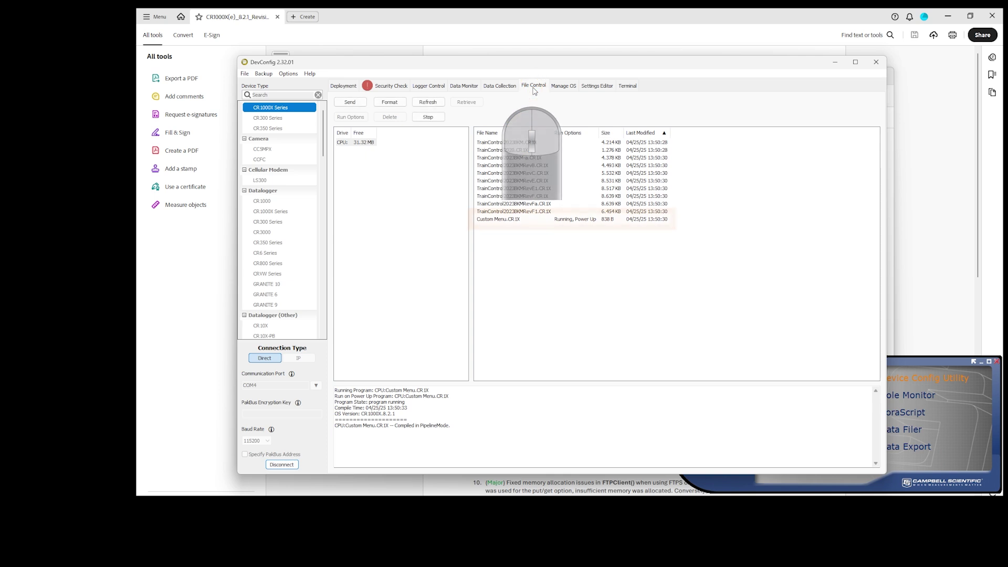